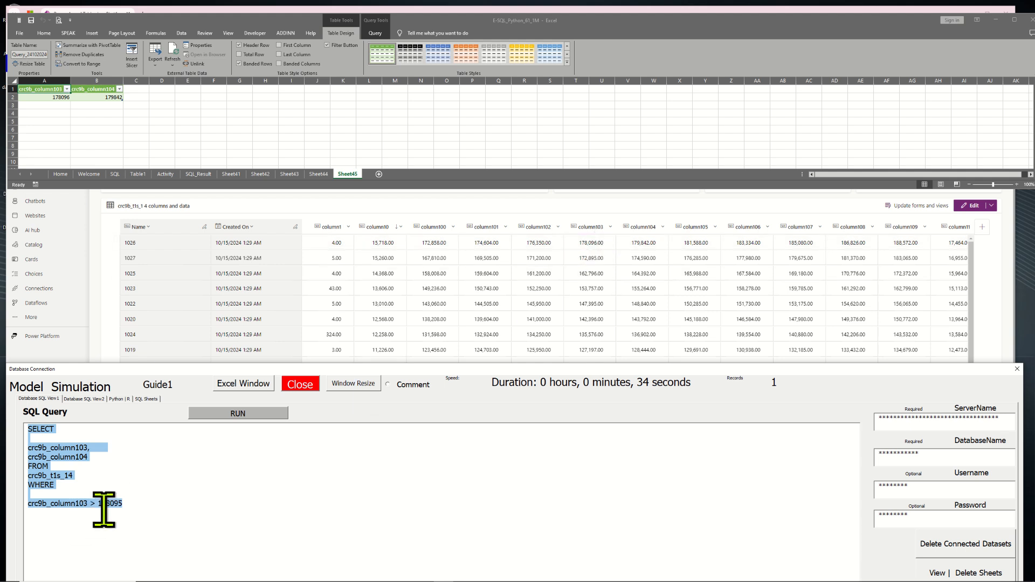
- Check the query's filter value on crc9b_column103 against the returned table in the worksheet
{"action": "left_click_drag", "start_coordinate": [122, 504], "coordinate": [98, 504]}
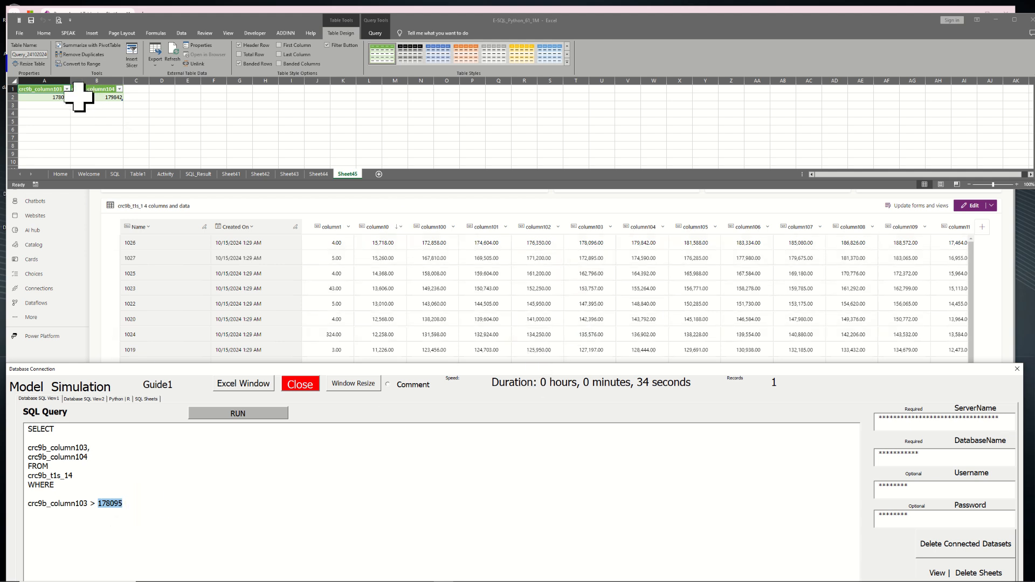
{"action": "left_click_drag", "start_coordinate": [147, 121], "coordinate": [21, 85]}
{"action": "left_click", "coordinate": [89, 112]}
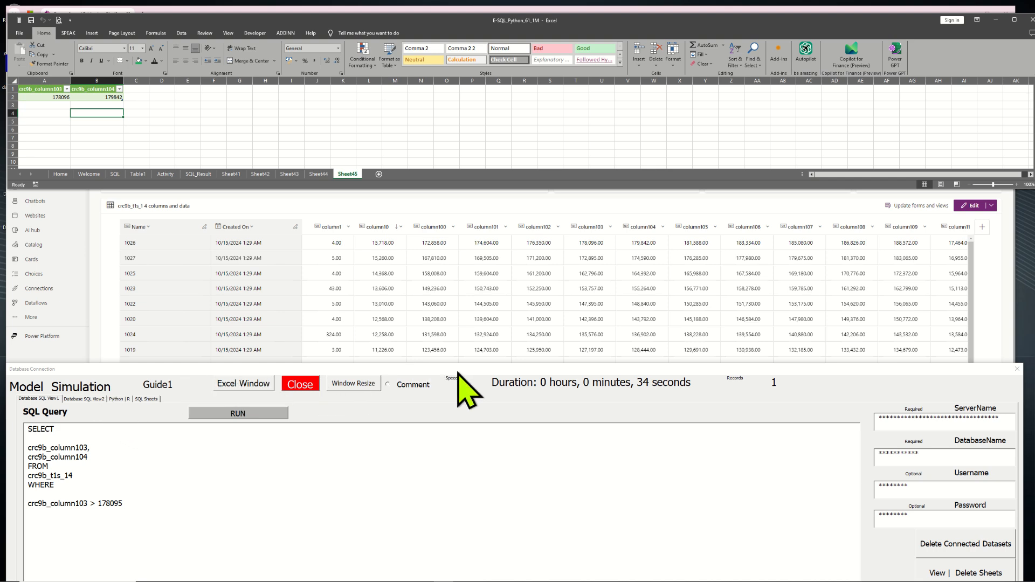
- In Database SQL View2, enter a query selecting TOP 3 crc9b_column103 and crc9b_column104 from crc9b_t1s_14
{"action": "left_click_drag", "start_coordinate": [463, 371], "coordinate": [460, 265]}
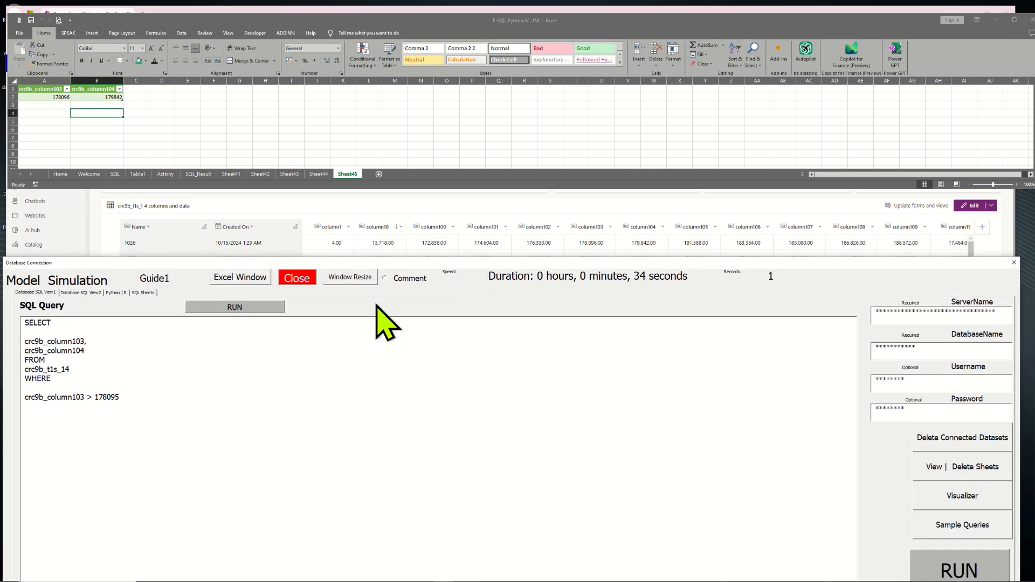
{"action": "left_click", "coordinate": [80, 293]}
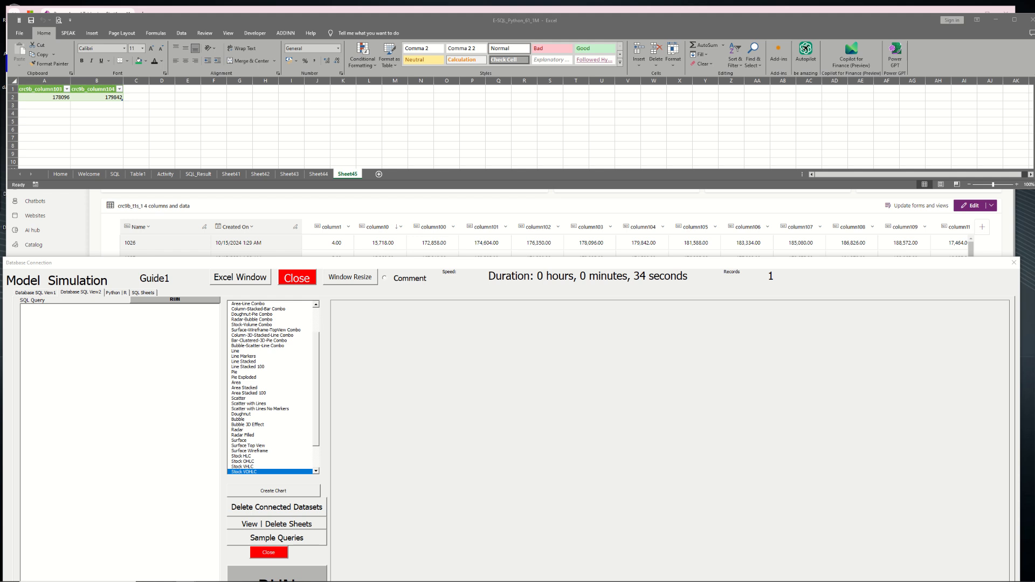
{"action": "left_click", "coordinate": [113, 343]}
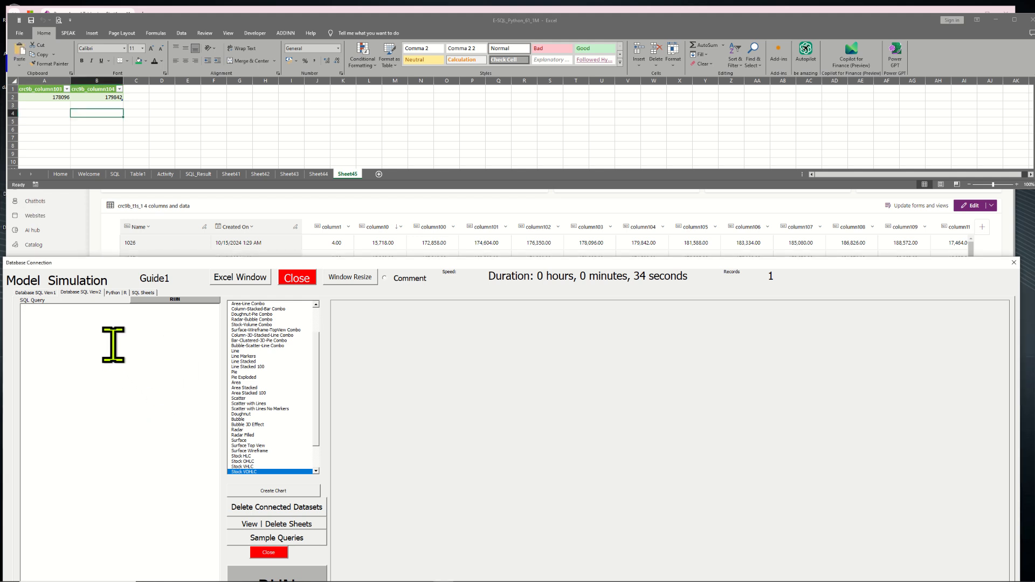
{"action": "type", "text": "SELECT TOP 3 crc9b_column103, crc9b_column104 FROM crc9b_t1s_14"}
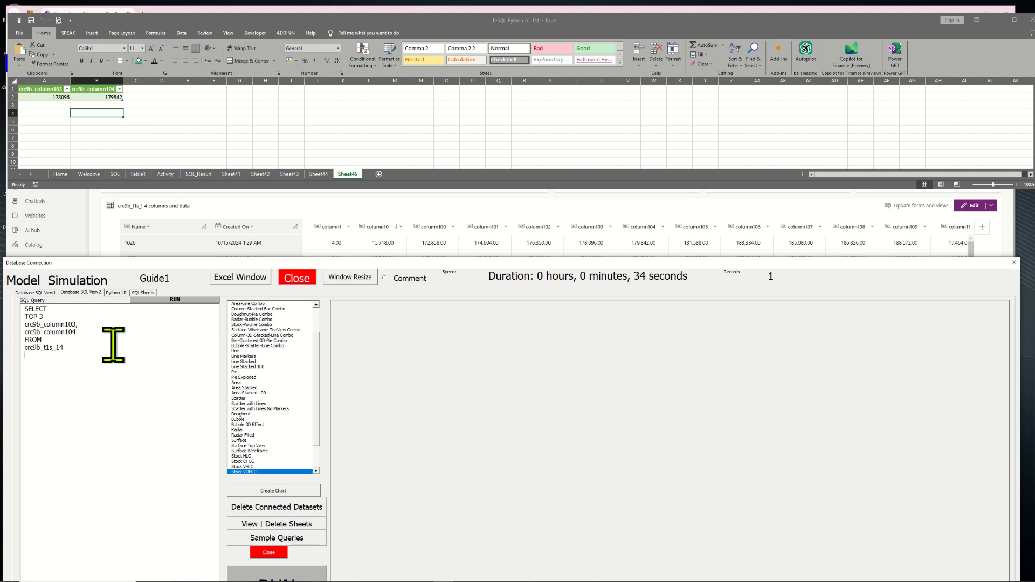
- Try to run the TOP 3 query, with the connection window moved clear of the source table's rows
{"action": "left_click_drag", "start_coordinate": [88, 330], "coordinate": [5, 309]}
{"action": "left_click", "coordinate": [86, 323]}
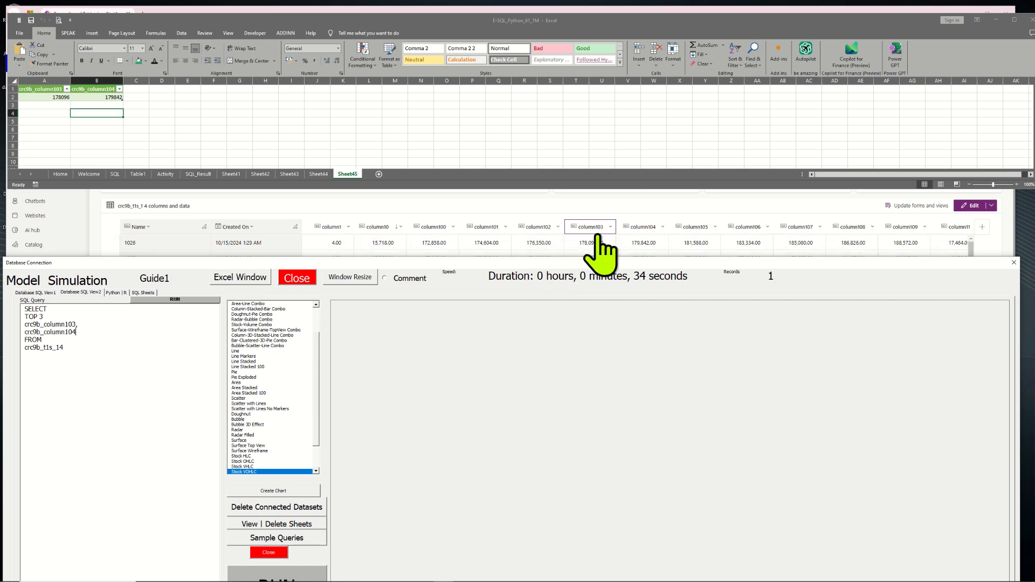
{"action": "left_click_drag", "start_coordinate": [612, 263], "coordinate": [613, 331]}
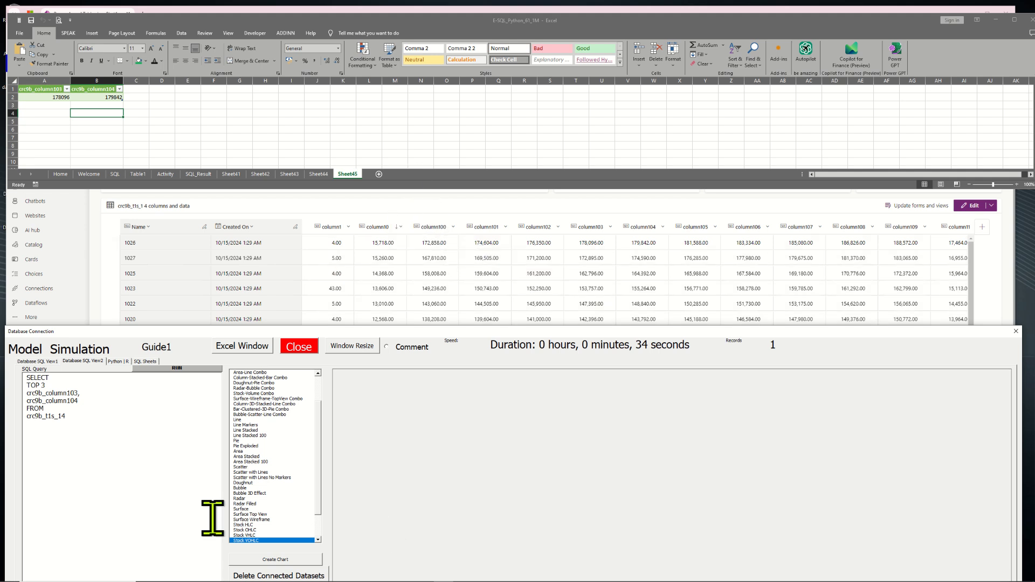
{"action": "left_click", "coordinate": [172, 369]}
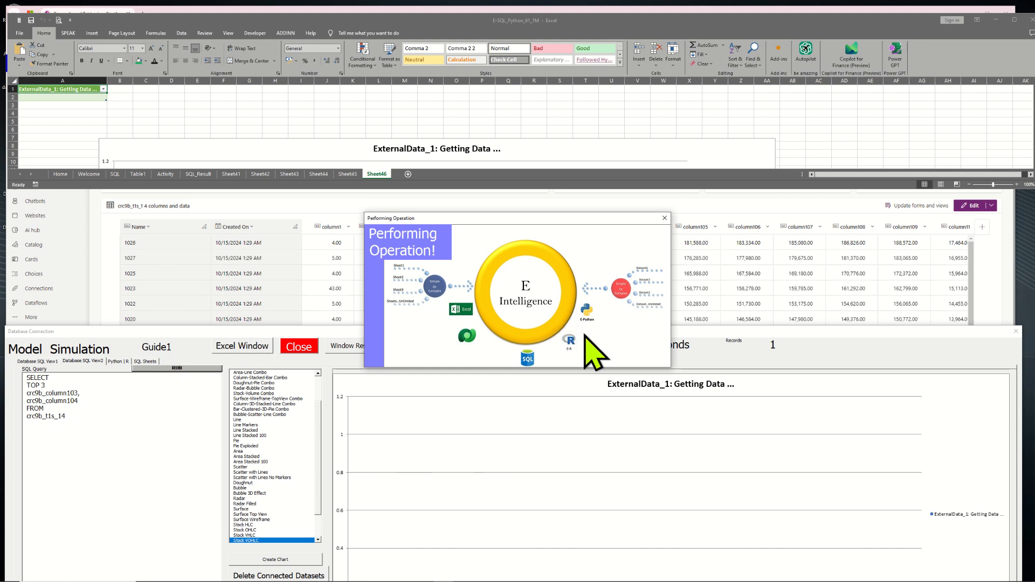
- Enlarge the Excel window and rearrange the progress and database connection windows so the sheet, query and chart area can be viewed
{"action": "left_click", "coordinate": [143, 421]}
{"action": "left_click_drag", "start_coordinate": [104, 420], "coordinate": [16, 386]}
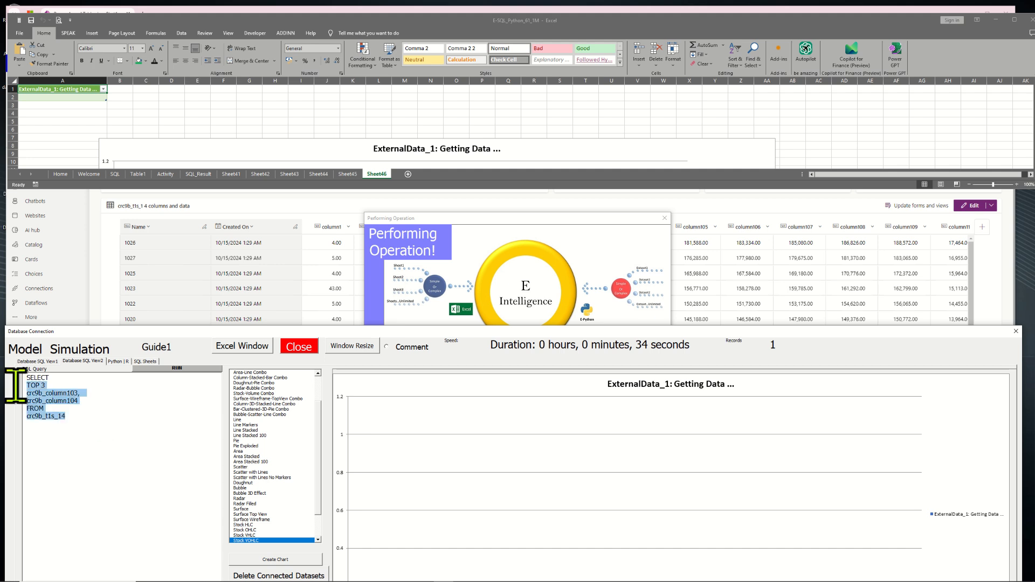
{"action": "left_click", "coordinate": [136, 445]}
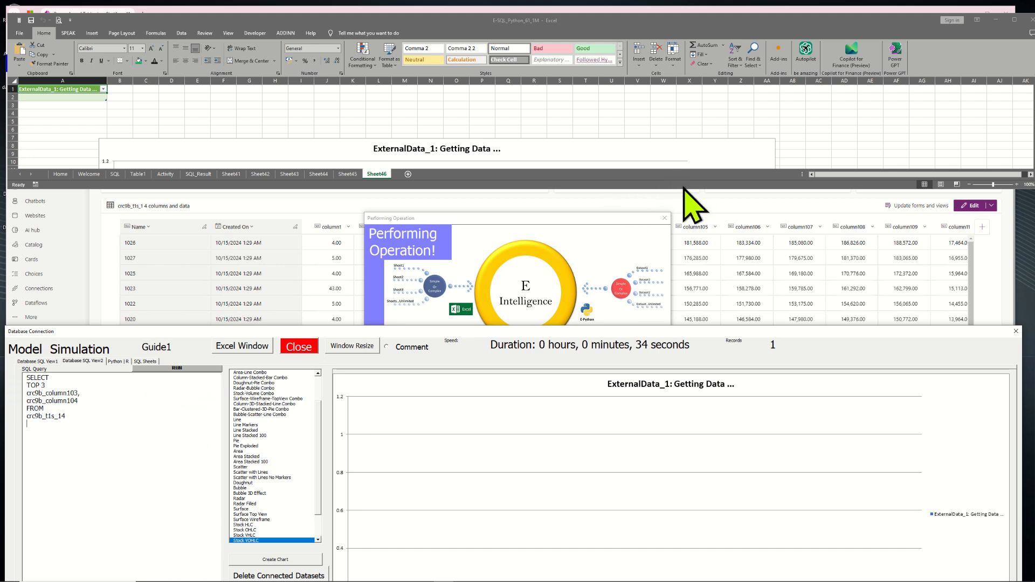
{"action": "left_click_drag", "start_coordinate": [684, 189], "coordinate": [685, 286]}
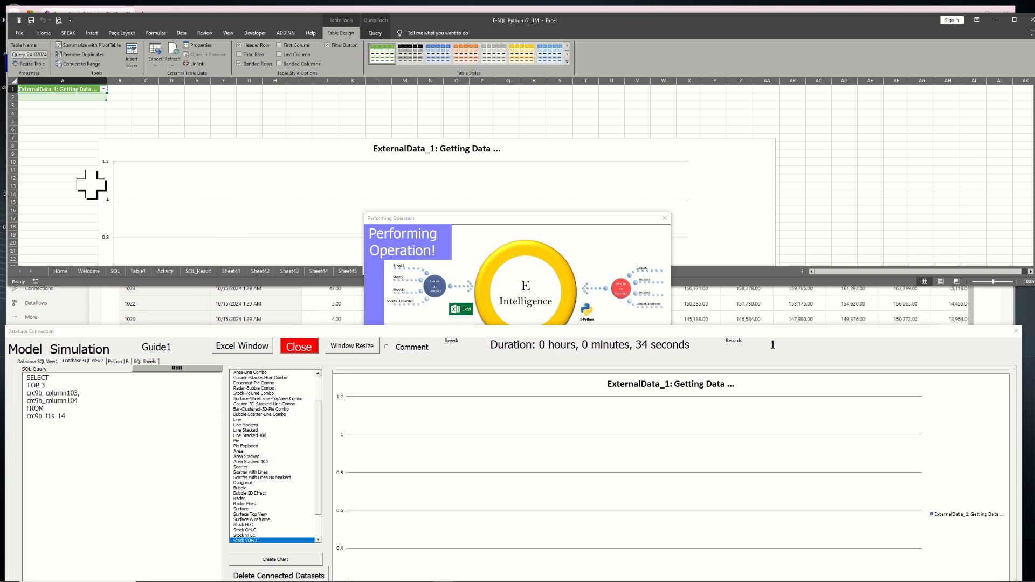
{"action": "left_click", "coordinate": [76, 129]}
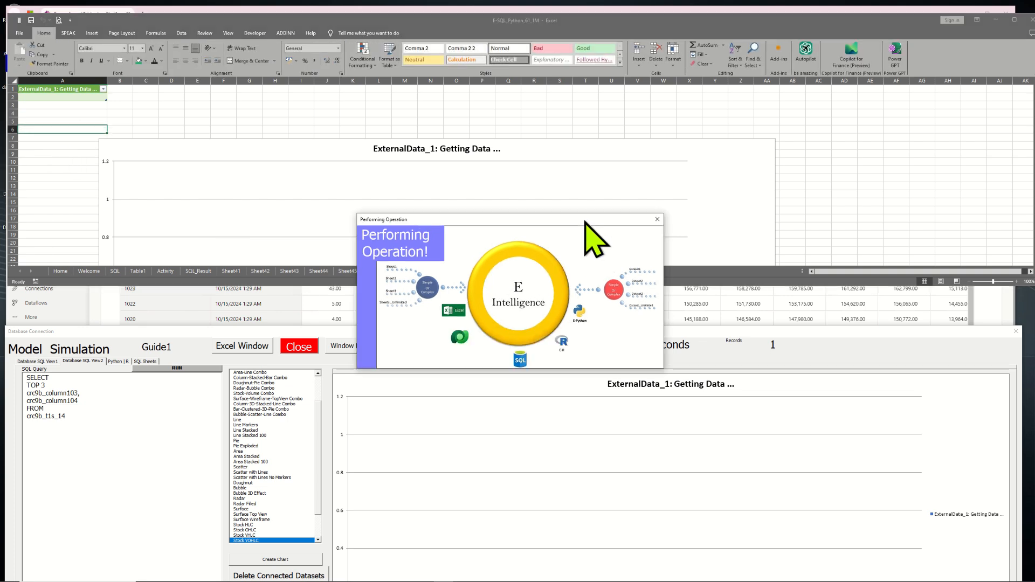
{"action": "left_click_drag", "start_coordinate": [585, 222], "coordinate": [487, 181]}
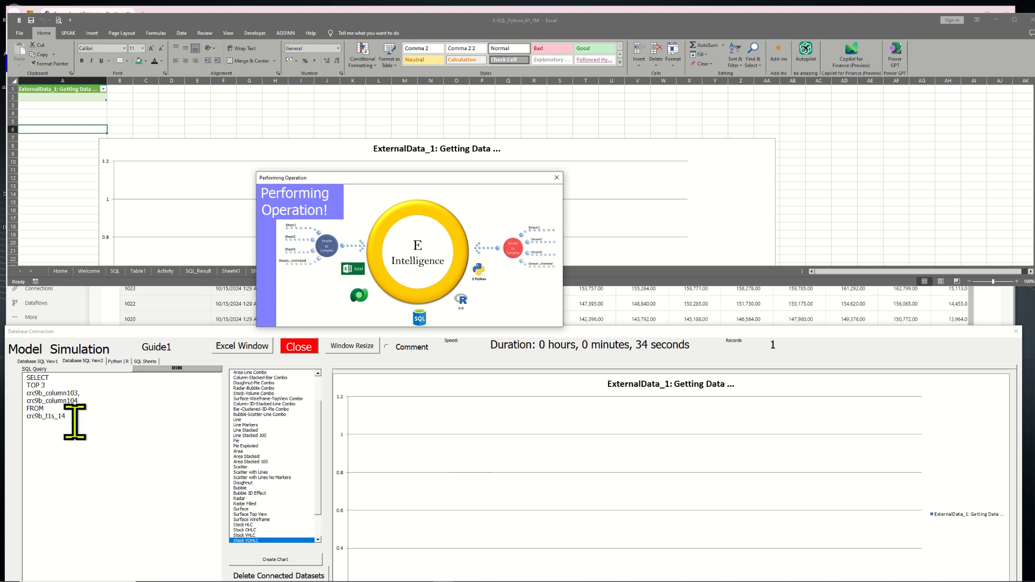
{"action": "left_click_drag", "start_coordinate": [195, 331], "coordinate": [199, 262]}
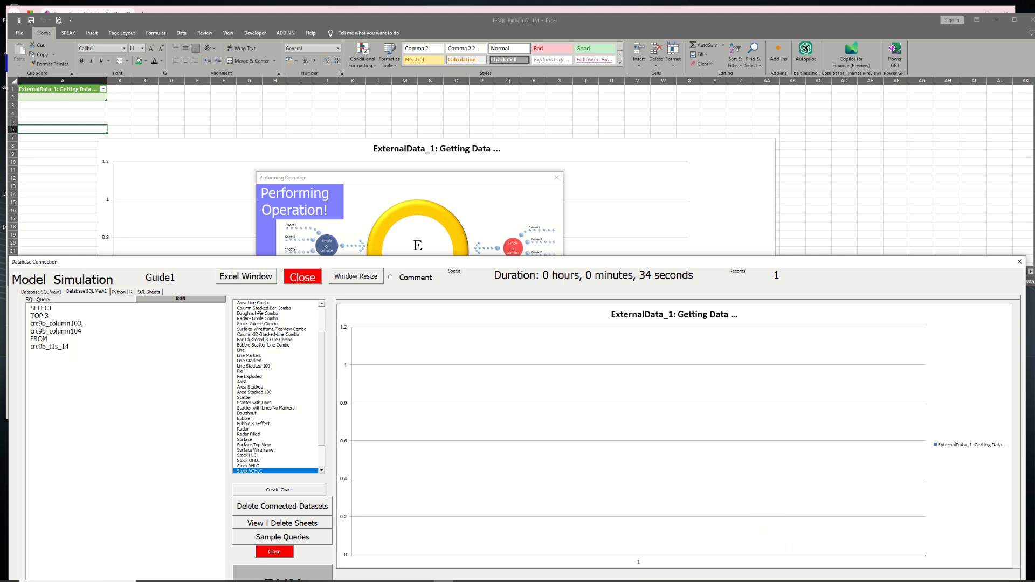
- Turn the computer's WiFi on from the network settings and return to the SQL query
{"action": "left_click", "coordinate": [935, 574]}
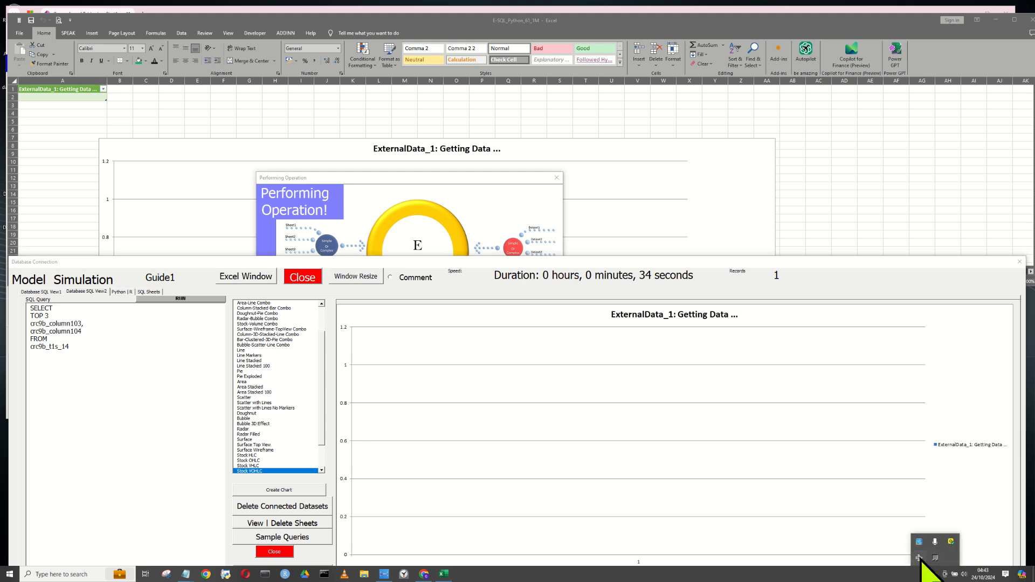
{"action": "left_click", "coordinate": [919, 558]}
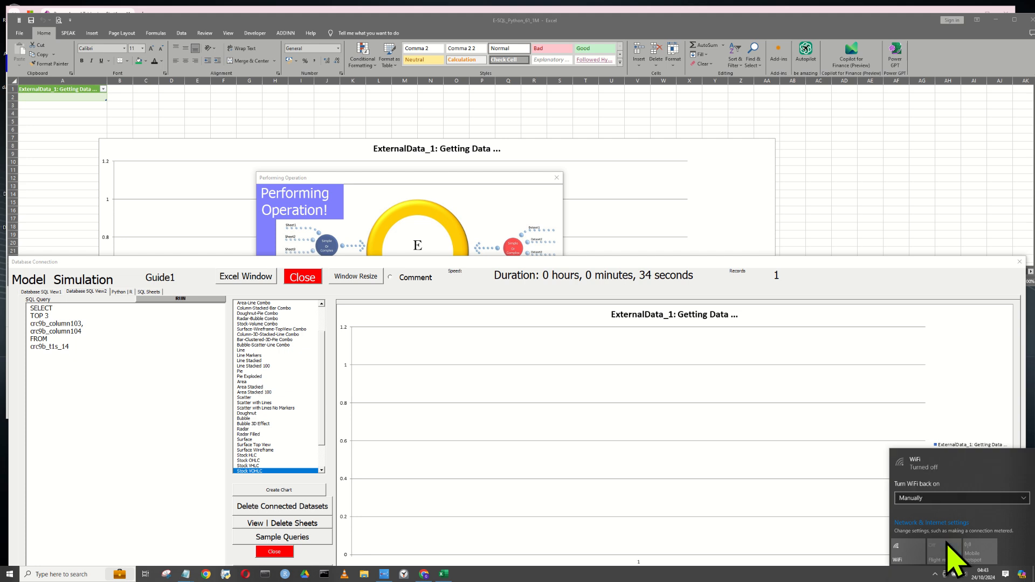
{"action": "left_click", "coordinate": [908, 552]}
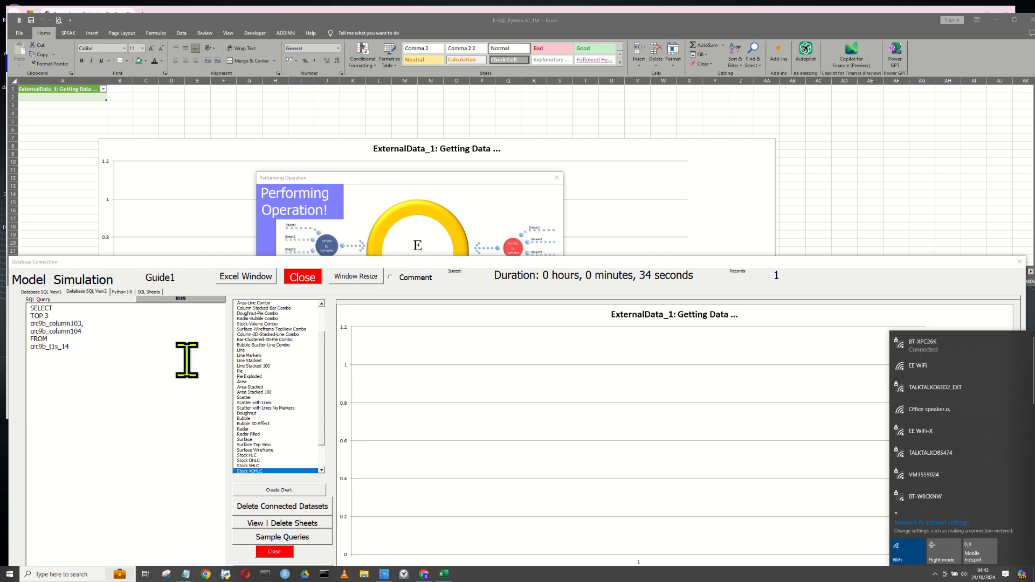
{"action": "left_click", "coordinate": [130, 359]}
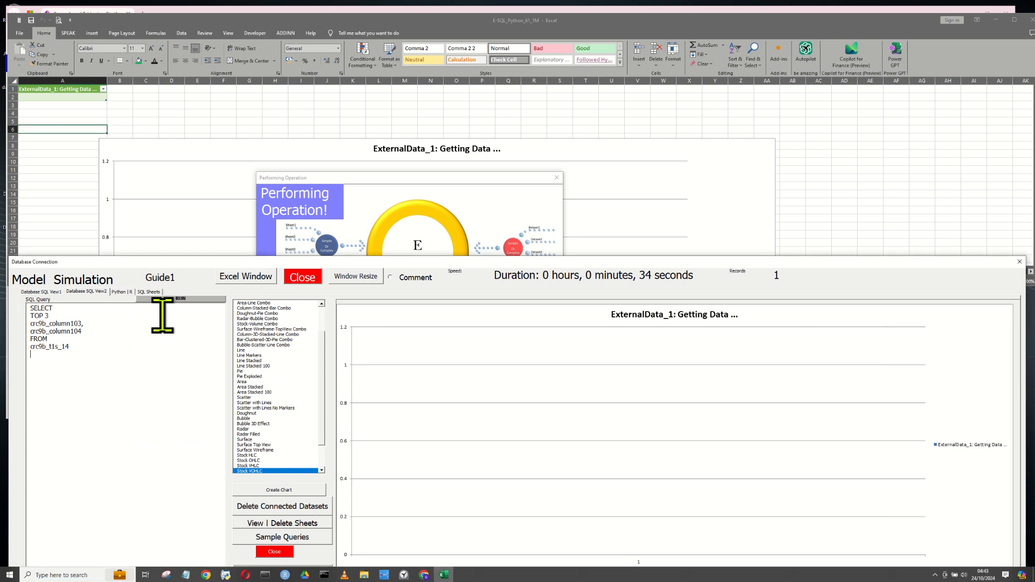
- Close the progress window, rerun the TOP 3 query and dismiss the refresh completion message
{"action": "left_click", "coordinate": [557, 178]}
{"action": "left_click", "coordinate": [190, 300]}
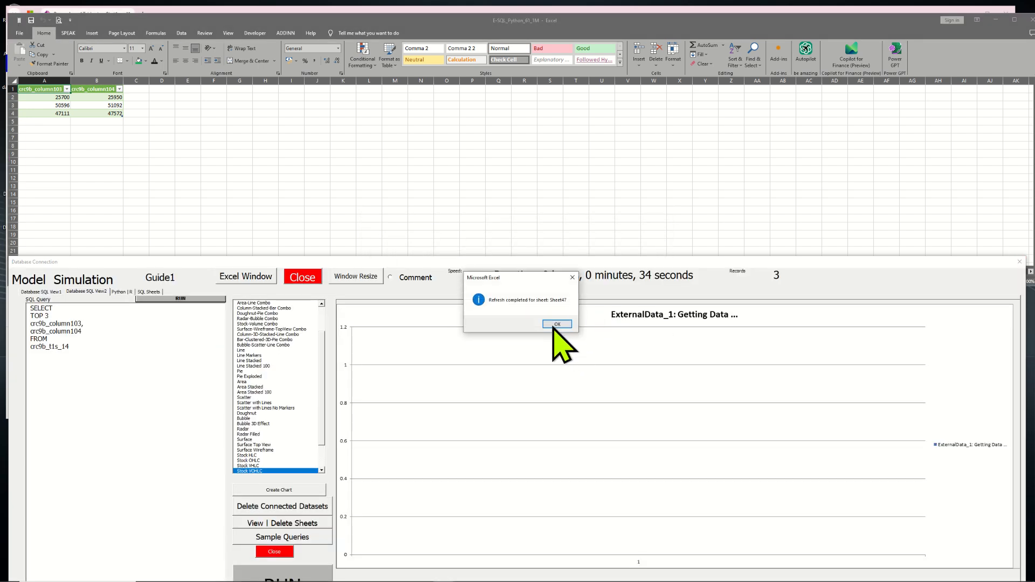
{"action": "left_click", "coordinate": [557, 324]}
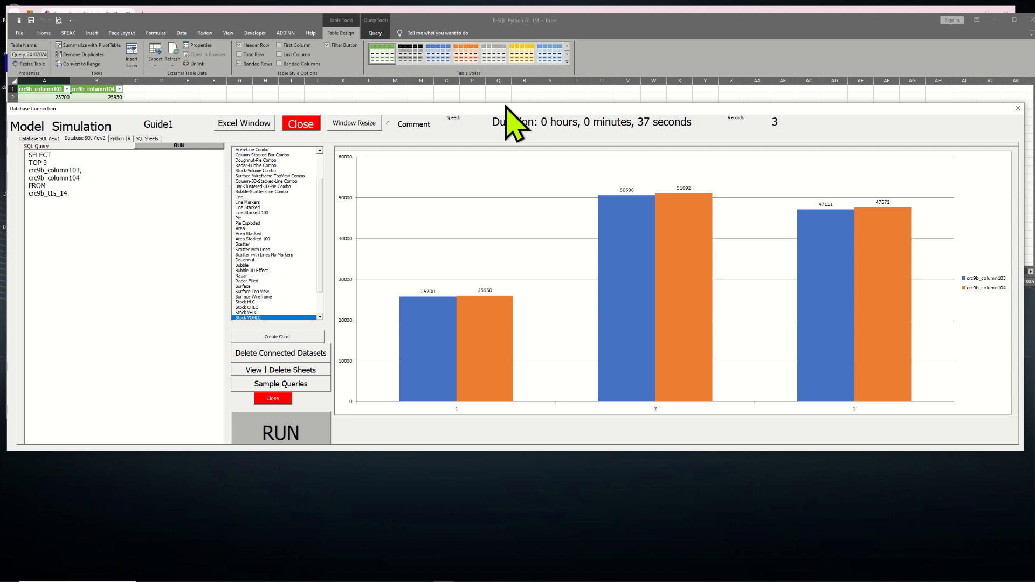
- Lower the database connection window and extend the Excel window downward to reveal the full worksheet chart
{"action": "left_click_drag", "start_coordinate": [505, 106], "coordinate": [454, 356]}
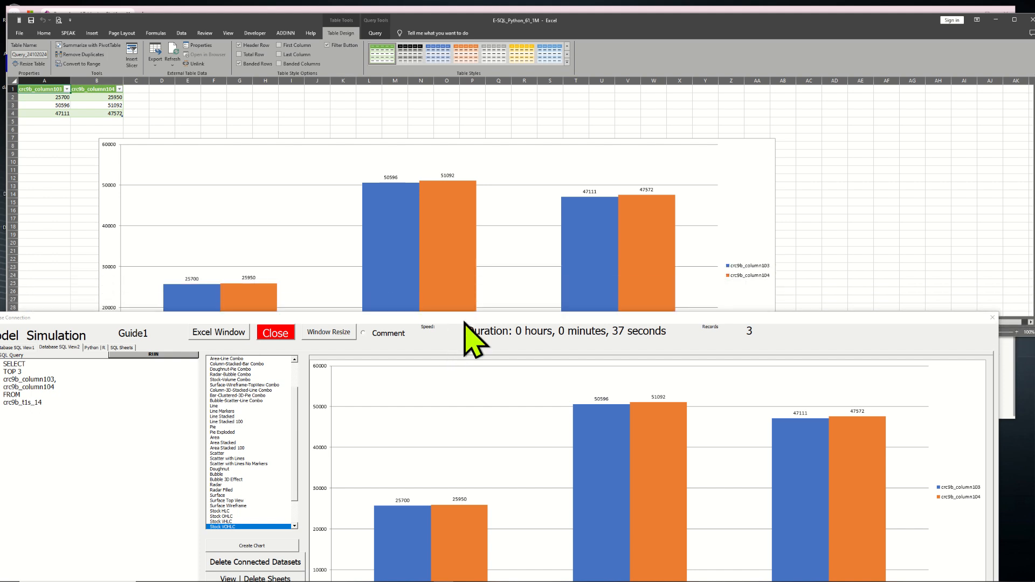
{"action": "left_click_drag", "start_coordinate": [464, 320], "coordinate": [459, 463]}
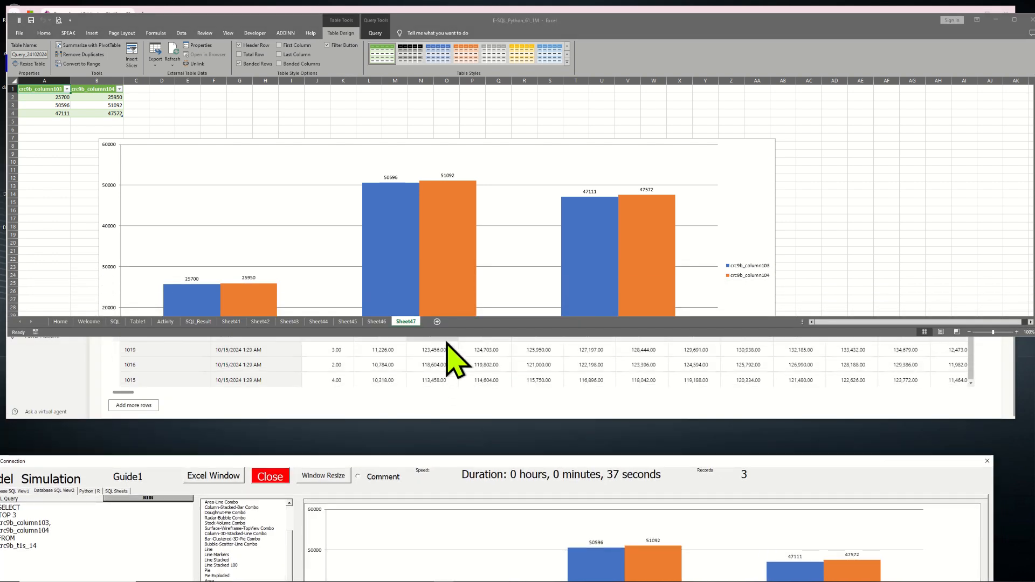
{"action": "left_click_drag", "start_coordinate": [445, 336], "coordinate": [465, 480]}
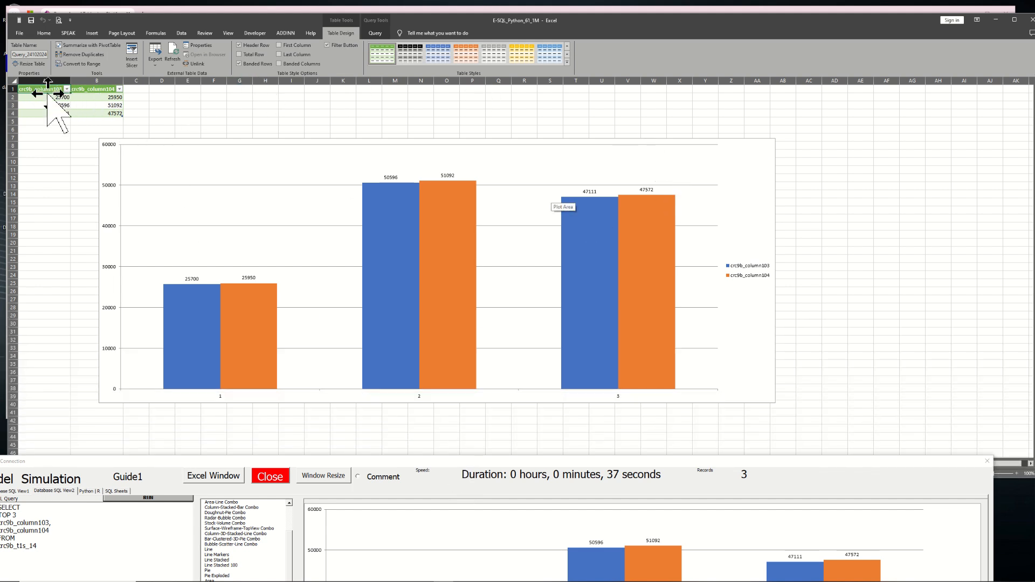
- Examine the returned crc9b_column103 and crc9b_column104 values and the column chart on the worksheet
{"action": "mouse_move", "coordinate": [52, 92]}
{"action": "left_mouse_down"}
{"action": "mouse_move", "coordinate": [94, 96]}
{"action": "mouse_move", "coordinate": [77, 94]}
{"action": "left_mouse_up"}
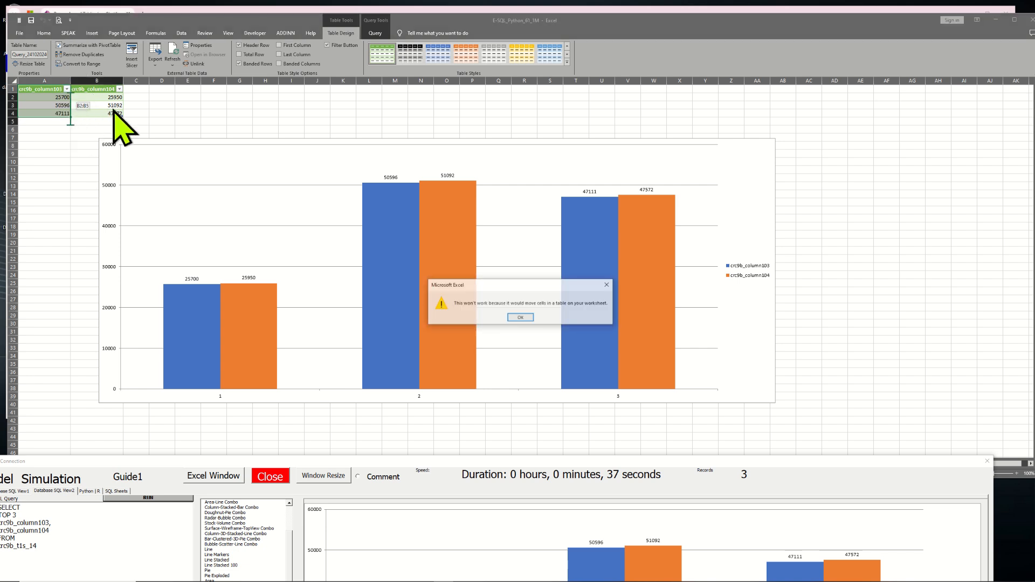
{"action": "left_click", "coordinate": [608, 285]}
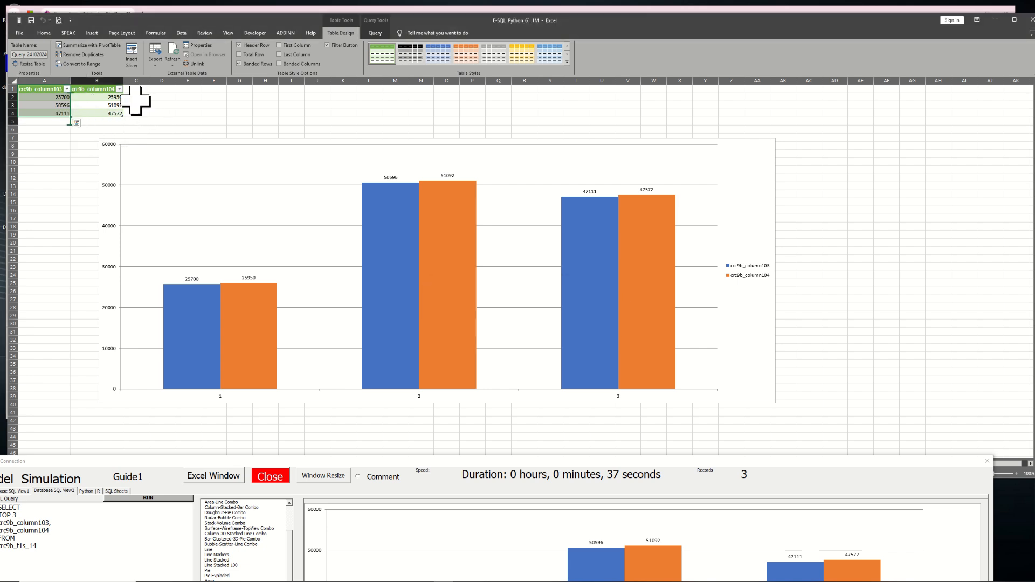
{"action": "left_click", "coordinate": [162, 105]}
{"action": "left_click_drag", "start_coordinate": [154, 115], "coordinate": [34, 78]}
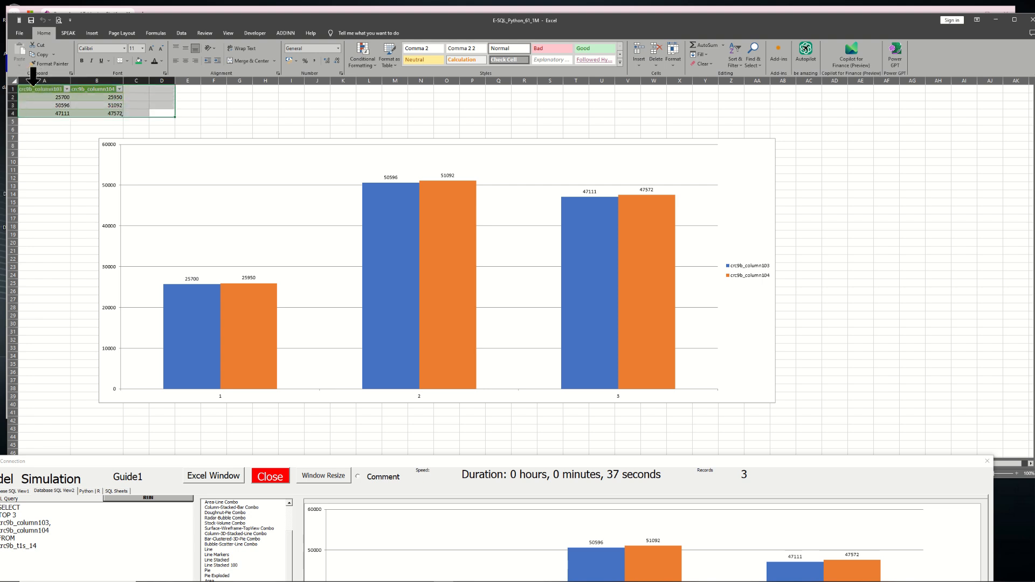
{"action": "left_click", "coordinate": [313, 107]}
{"action": "left_click", "coordinate": [773, 227]}
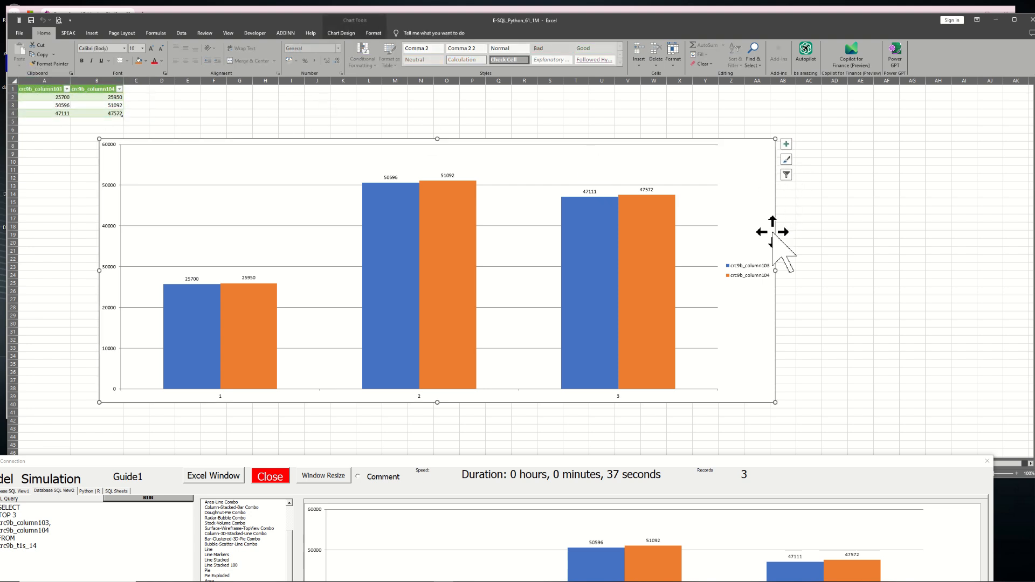
{"action": "left_click", "coordinate": [842, 253]}
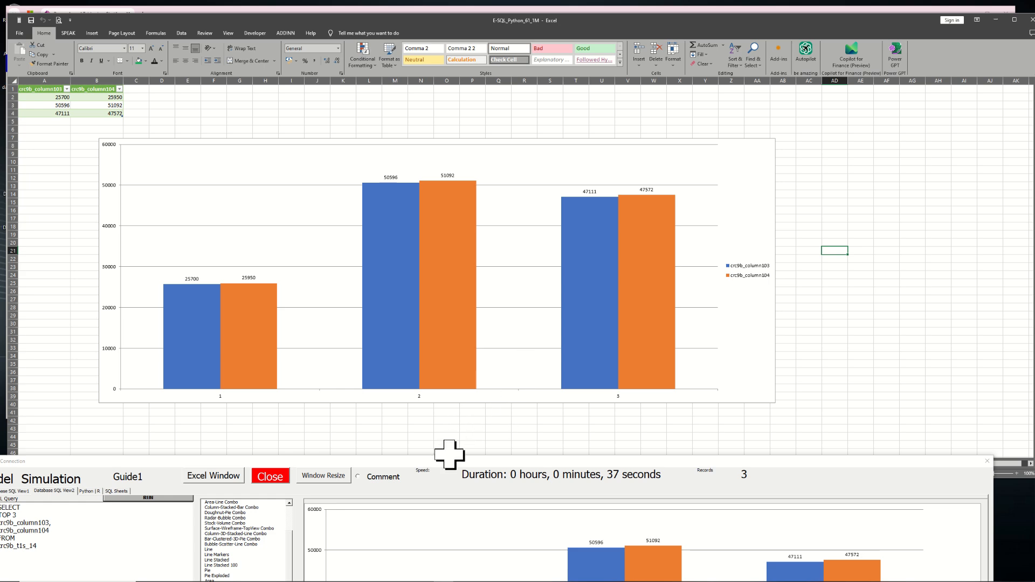
- Raise the database connection window over the worksheet and hide the Excel window, answering No to making it visible
{"action": "left_click_drag", "start_coordinate": [448, 462], "coordinate": [465, 140]}
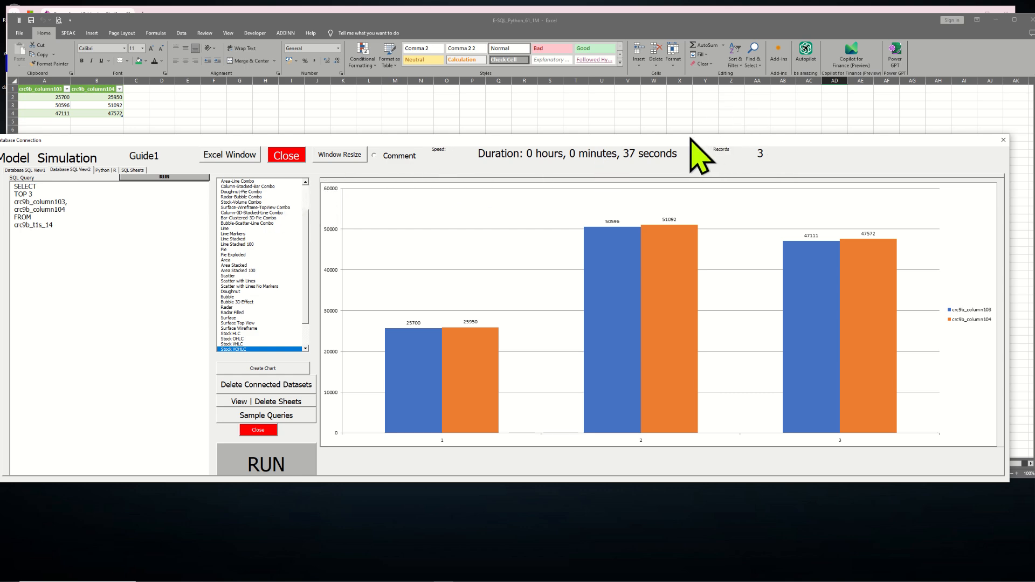
{"action": "left_click_drag", "start_coordinate": [690, 139], "coordinate": [710, 228]}
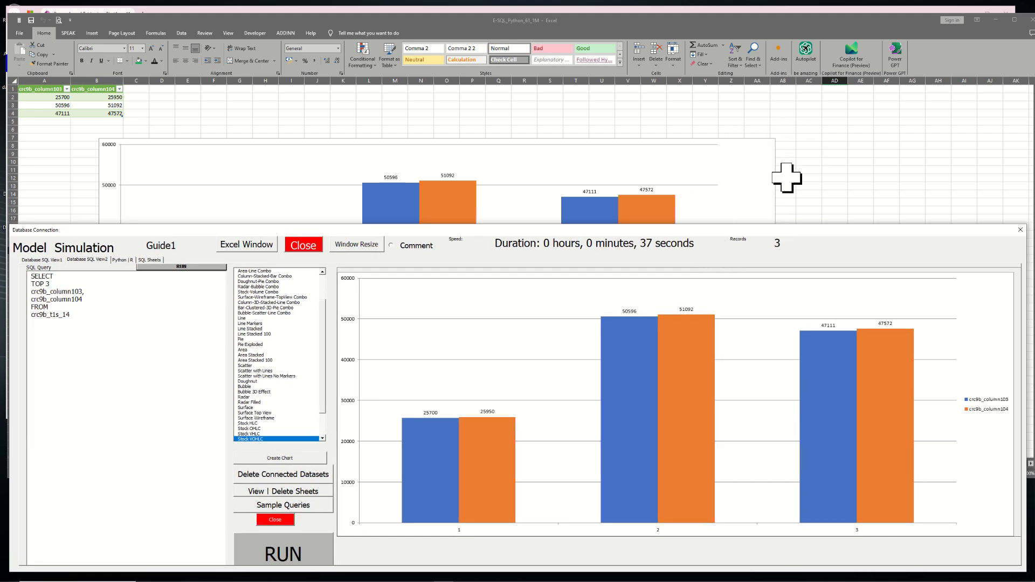
{"action": "left_click", "coordinate": [805, 162]}
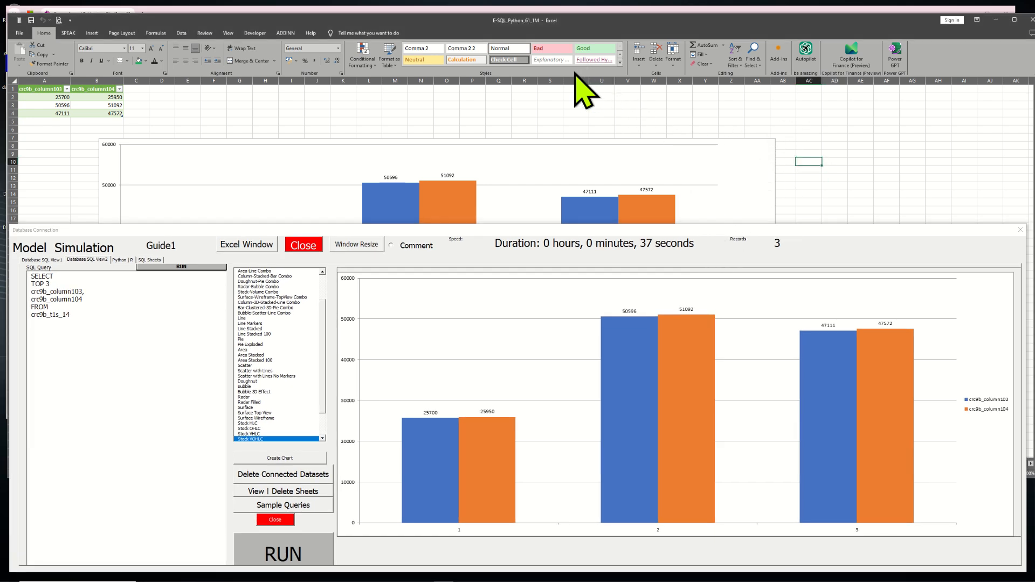
{"action": "left_click", "coordinate": [235, 249]}
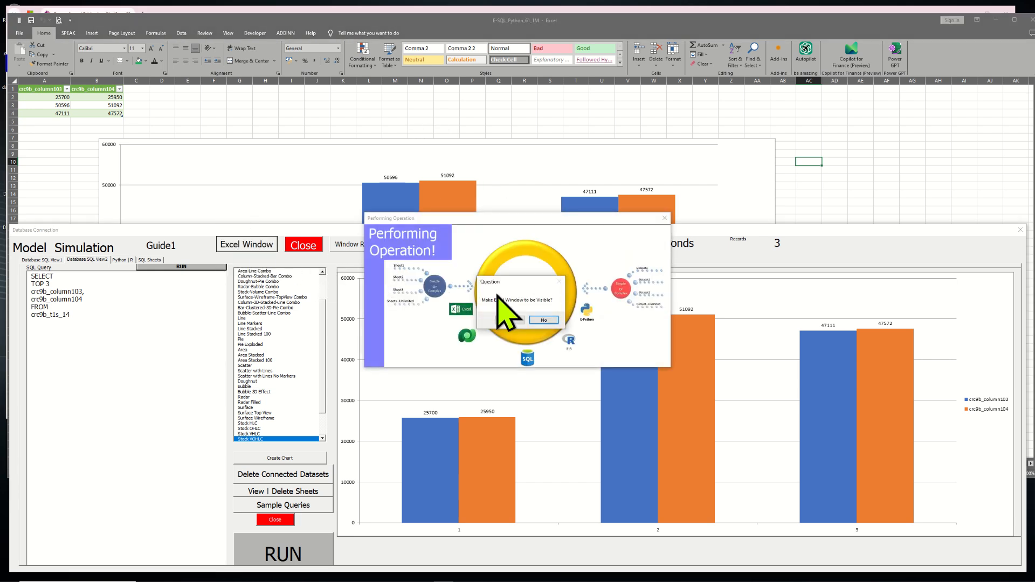
{"action": "left_click", "coordinate": [544, 320]}
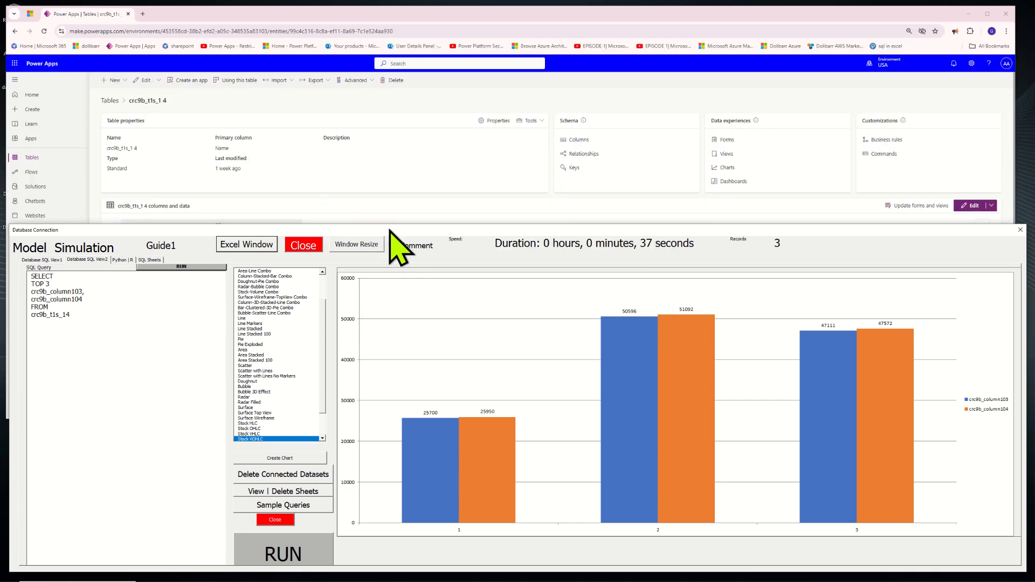
- Reposition the database connection window below the Power Apps table's first rows so the source data and query chart show together
{"action": "left_click", "coordinate": [380, 246]}
{"action": "left_click_drag", "start_coordinate": [373, 317], "coordinate": [360, 334]}
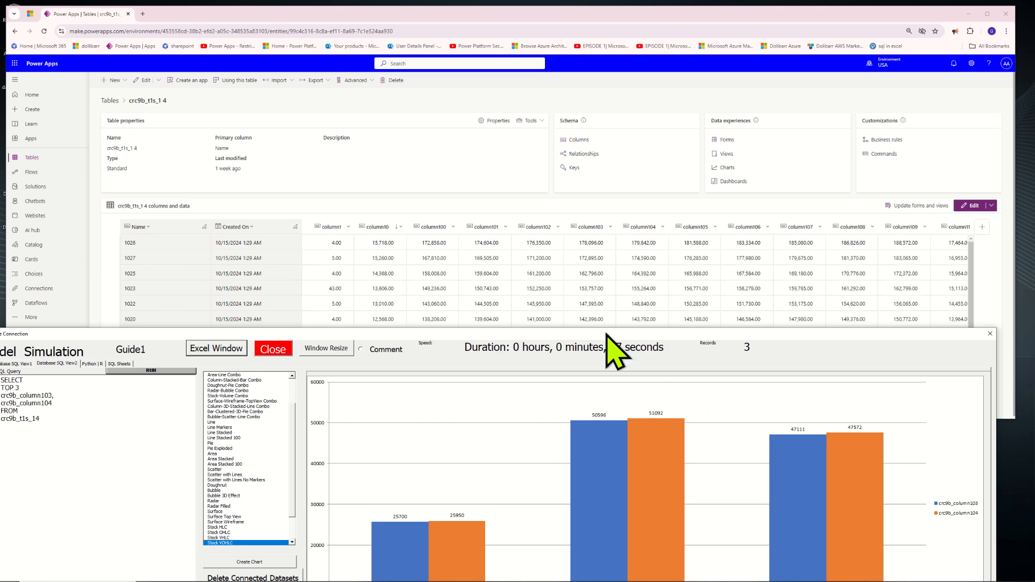
{"action": "left_click_drag", "start_coordinate": [606, 332], "coordinate": [634, 332]}
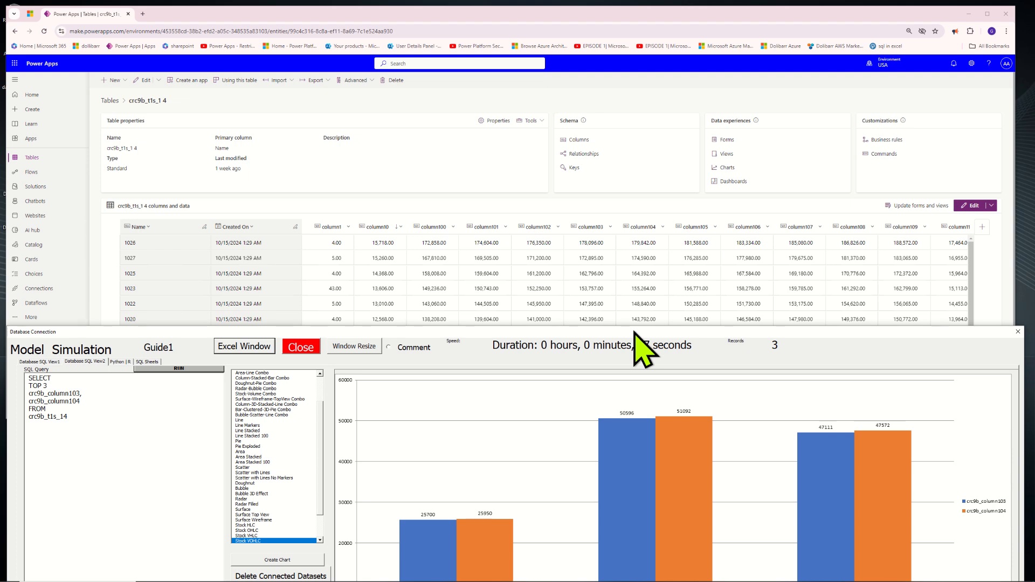